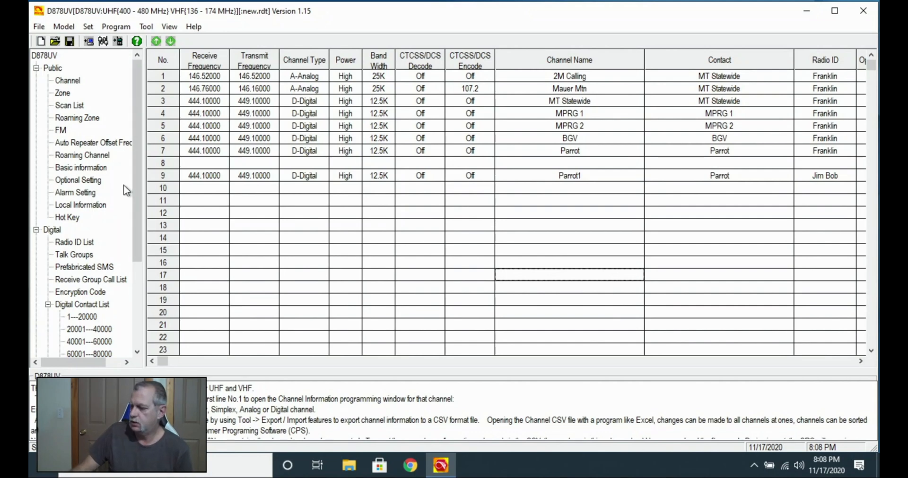
Delete the second entry from the Radio ID List
click(75, 242)
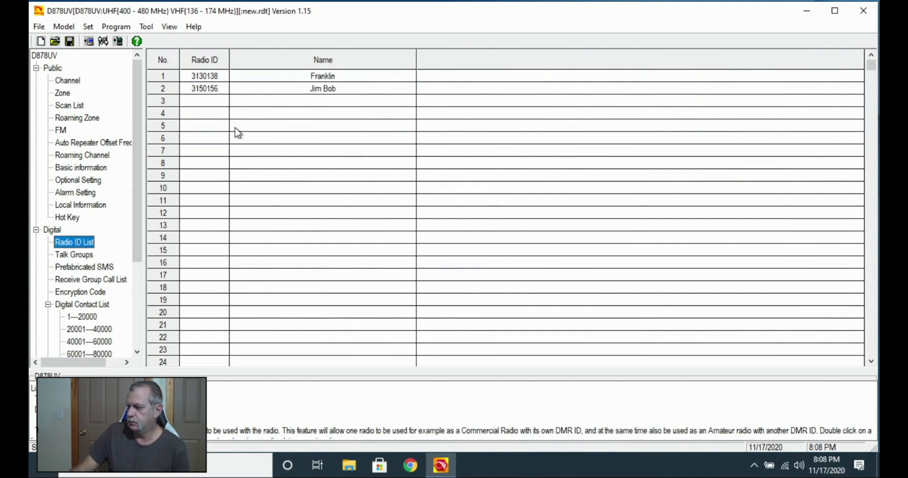
right_click(156, 91)
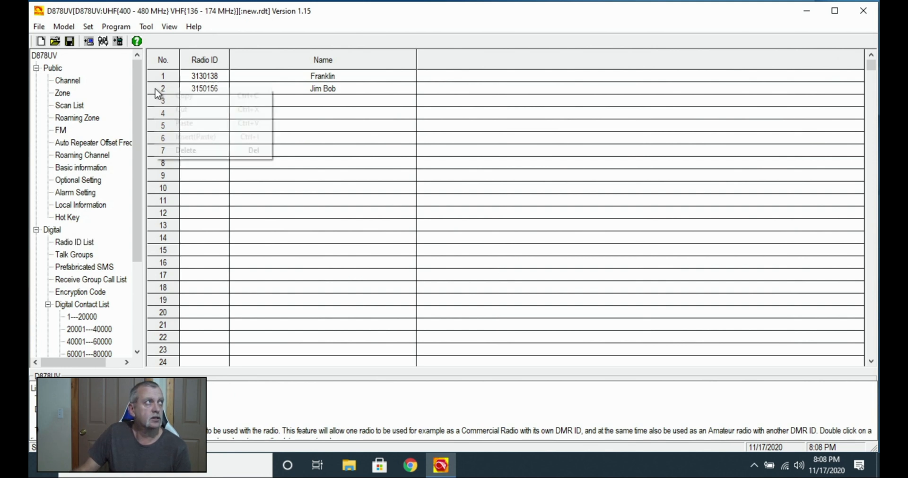
click(182, 151)
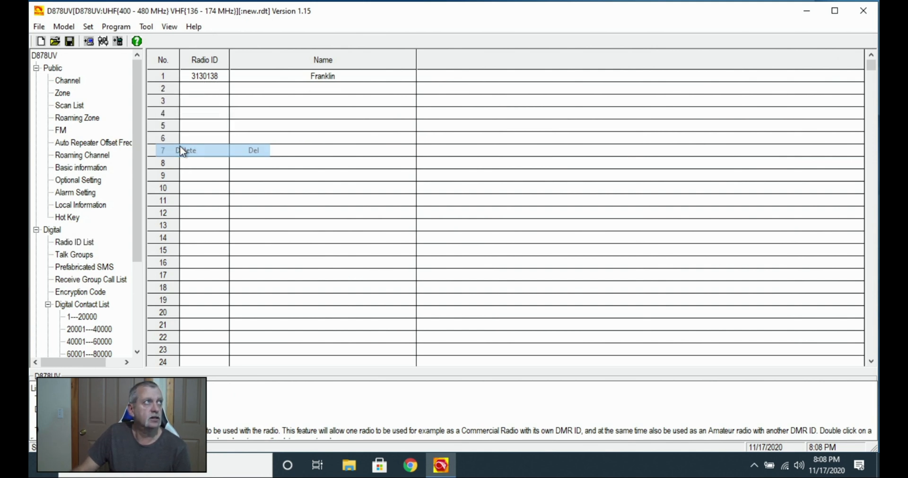
double_click(165, 78)
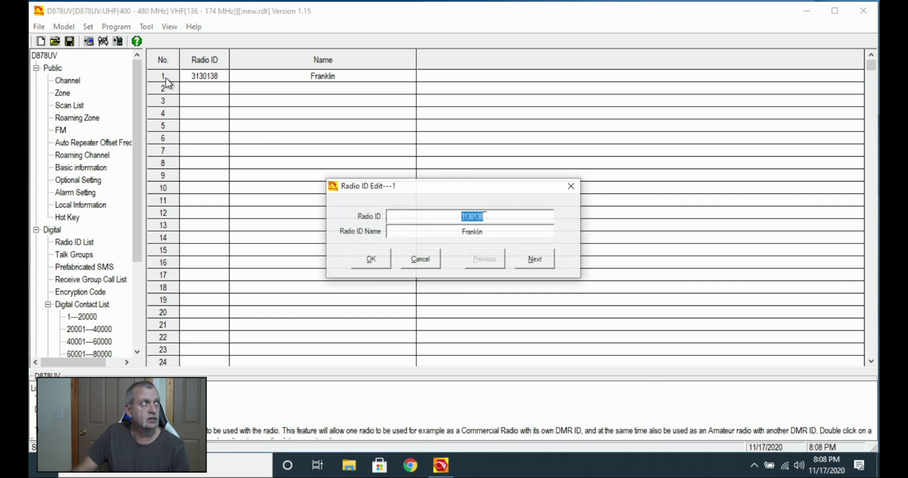
double_click(482, 234)
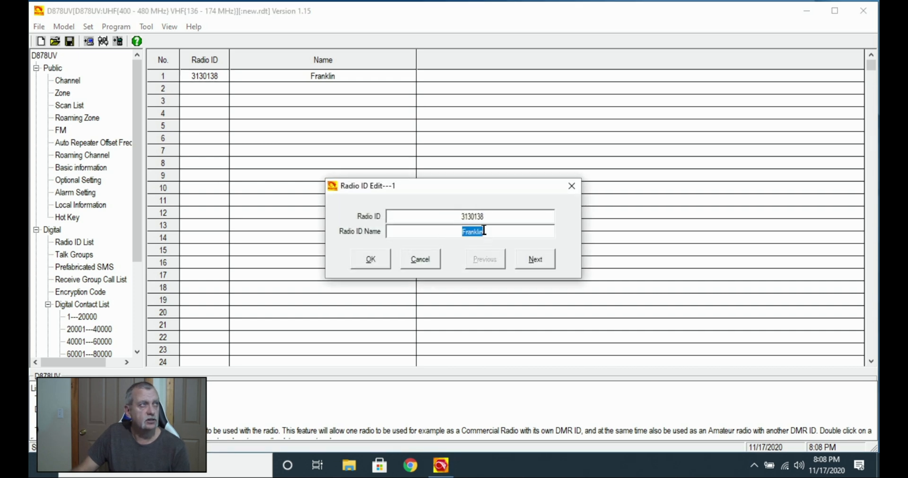
click(420, 259)
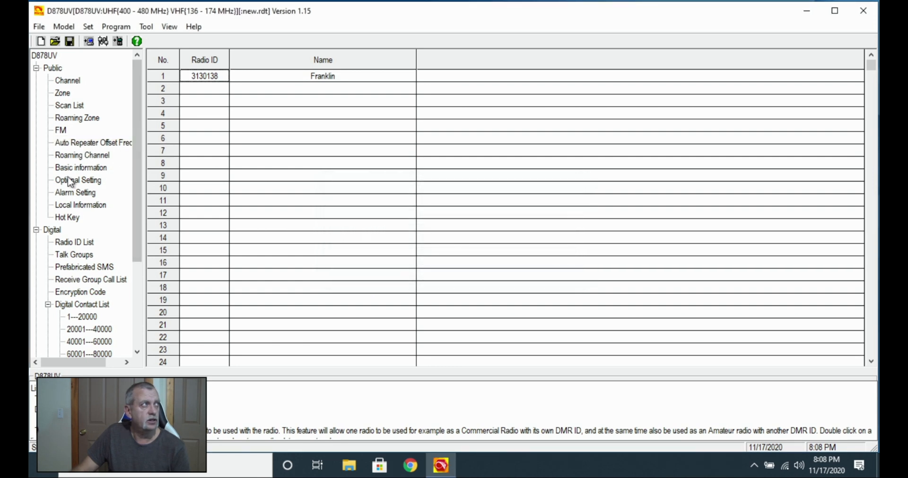
Change the Radio ID Name of the first Radio ID List entry to the operator's name
click(64, 246)
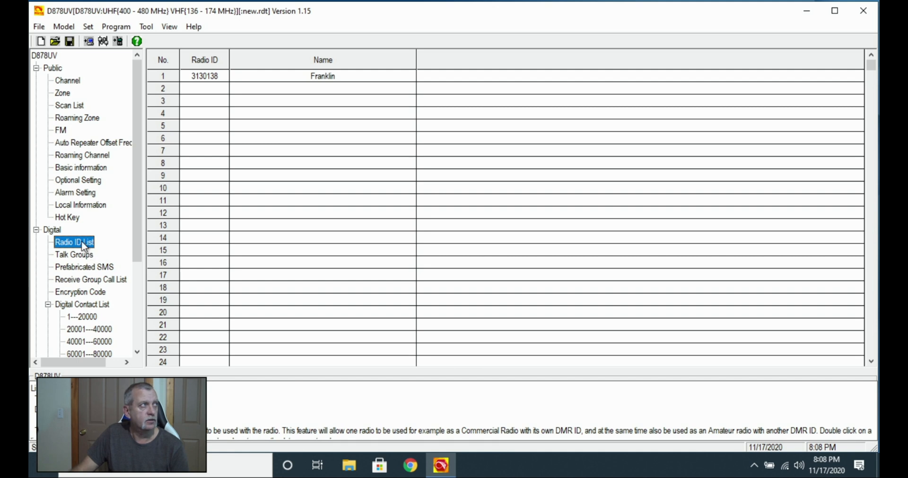
double_click(158, 78)
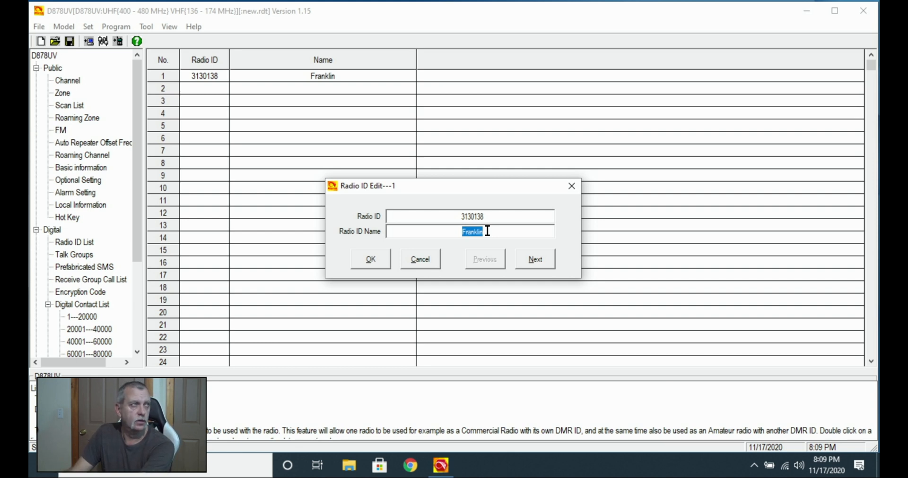
text(Rahn)
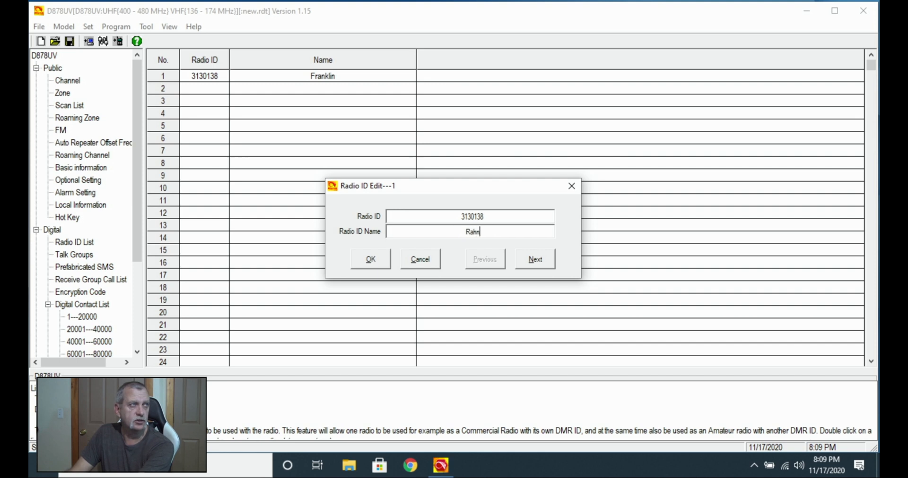
key(BackSpace)
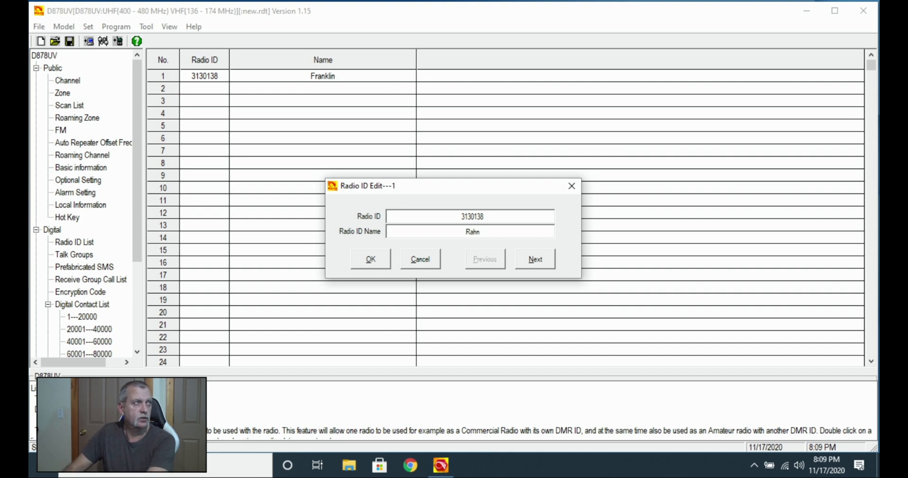
click(363, 259)
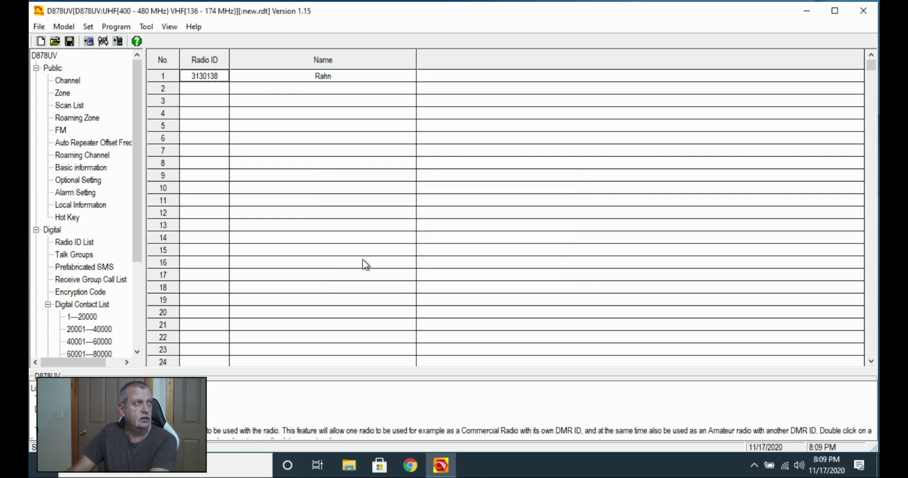
Add a second Radio ID List entry with a seven-digit radio ID and the second operator's first name
double_click(161, 89)
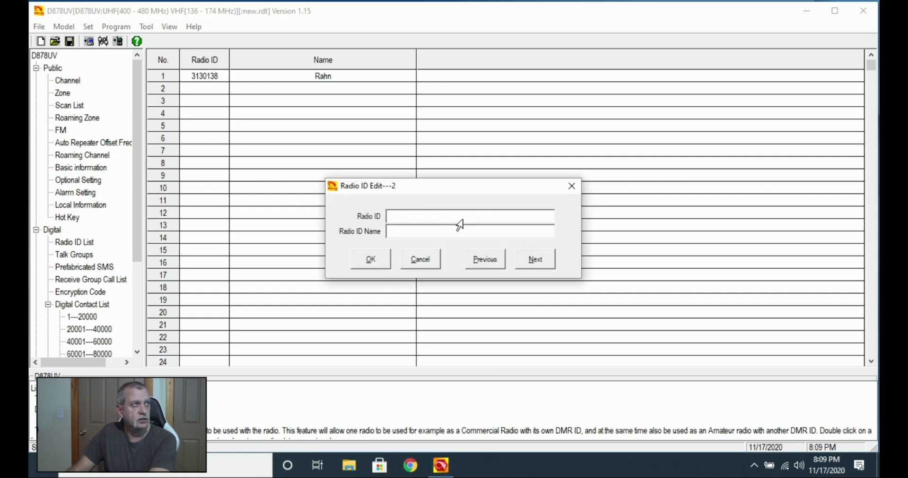
text(123)
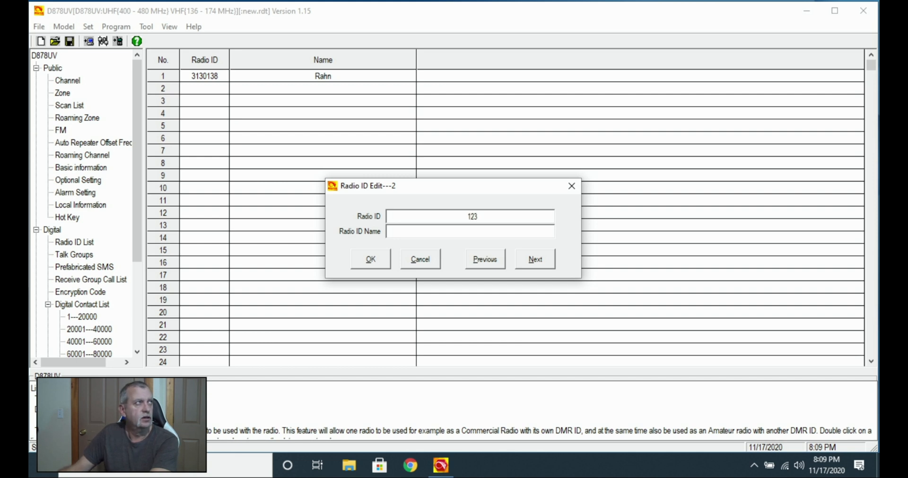
text(4567)
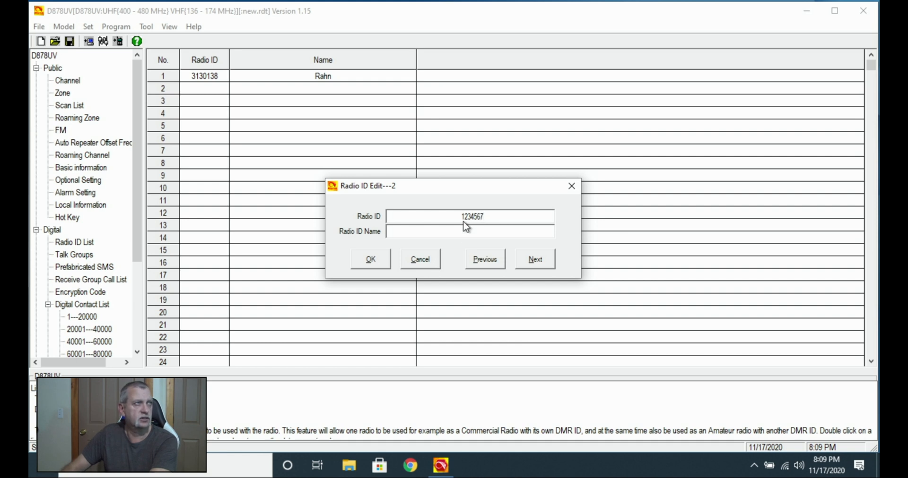
click(481, 235)
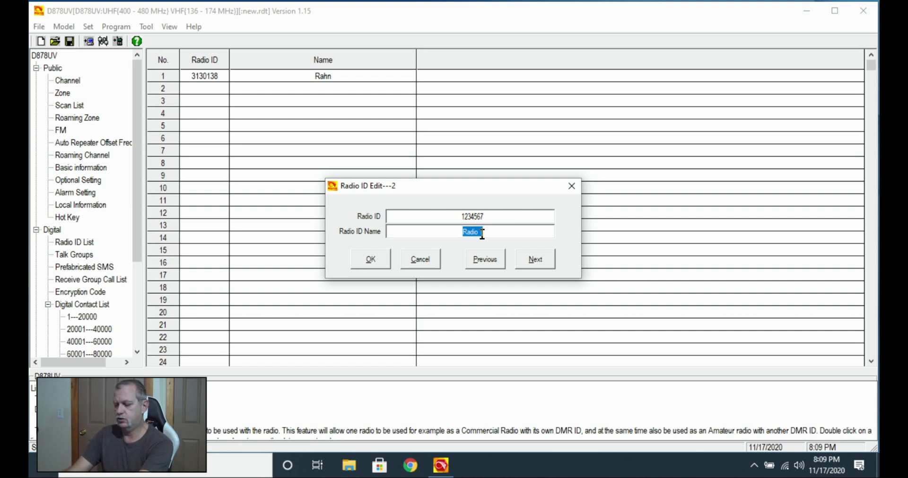
text(Jeff)
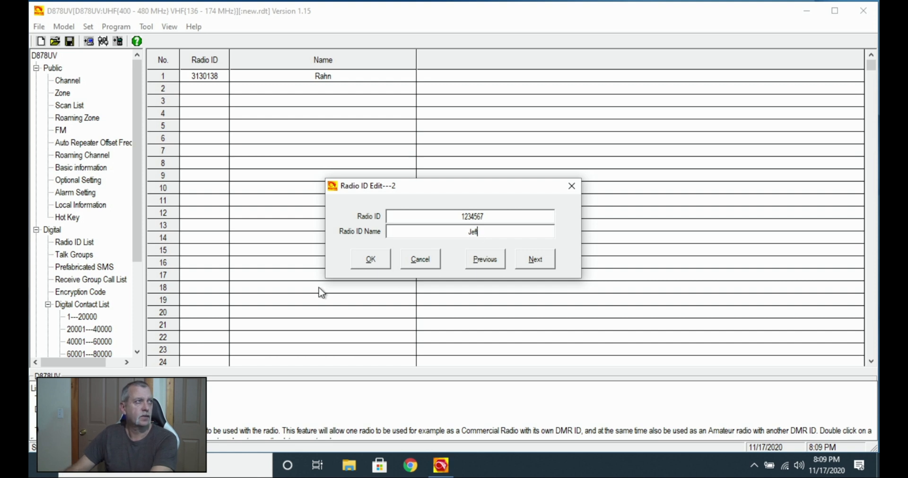
click(361, 259)
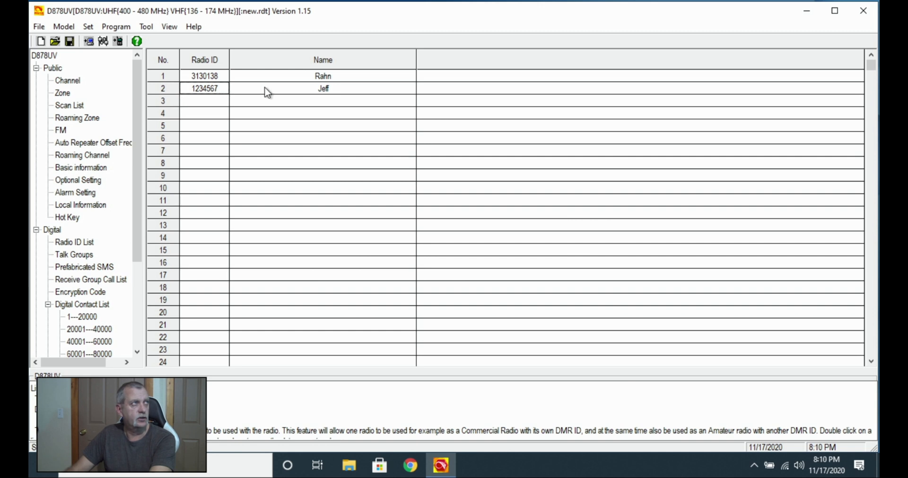
Examine the Radio ID assignment in the channel list and in the settings of the 2M Calling and MT Statewide channels
click(75, 81)
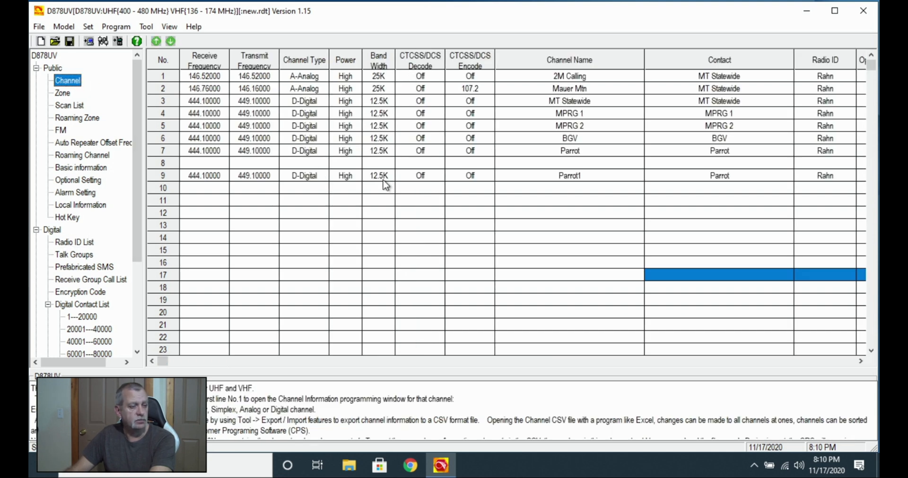
click(338, 79)
double_click(338, 78)
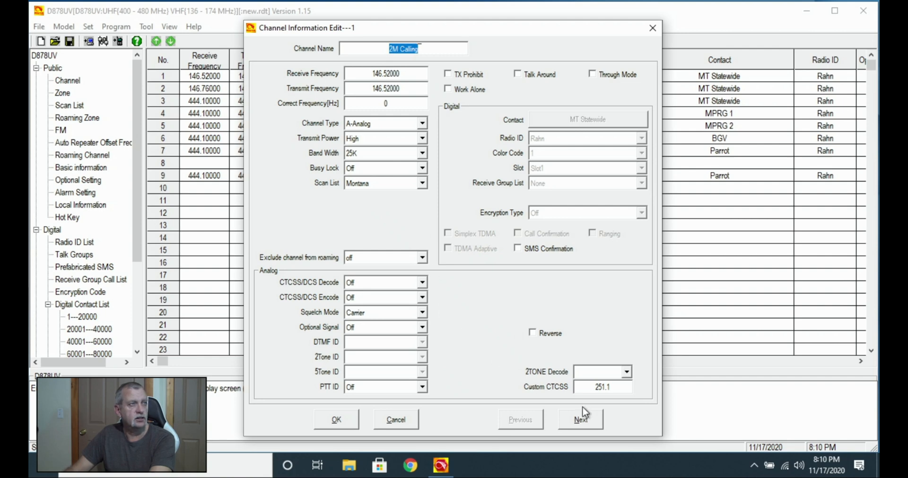
click(384, 420)
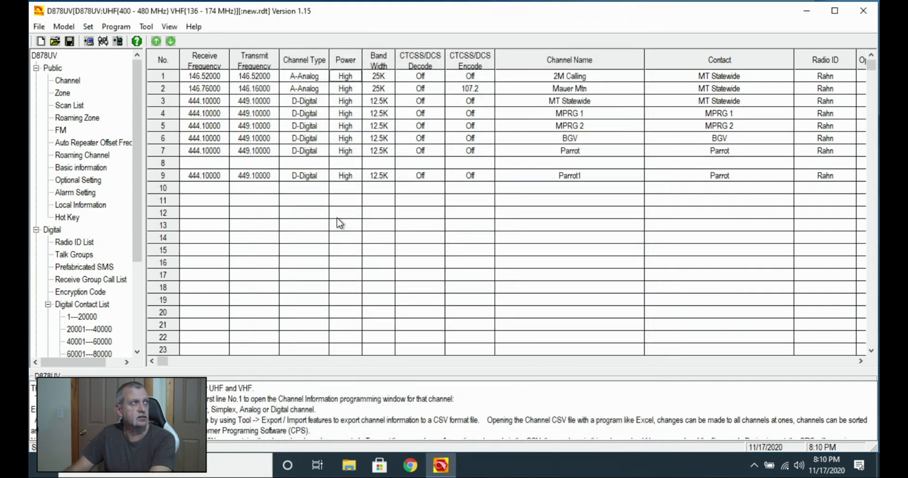
double_click(306, 101)
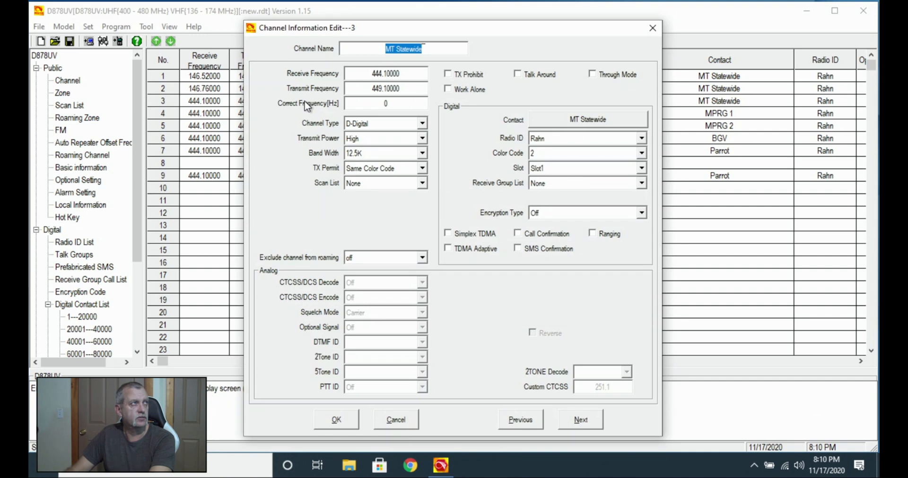
click(571, 143)
click(572, 143)
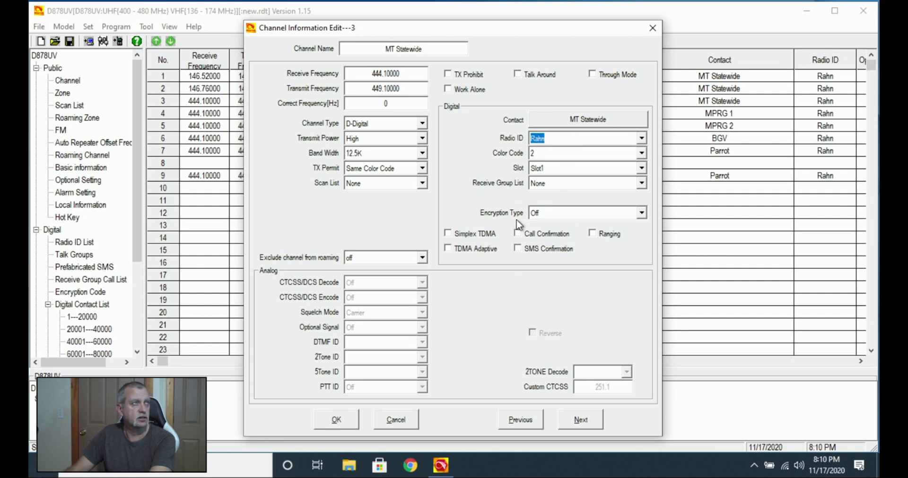
click(337, 425)
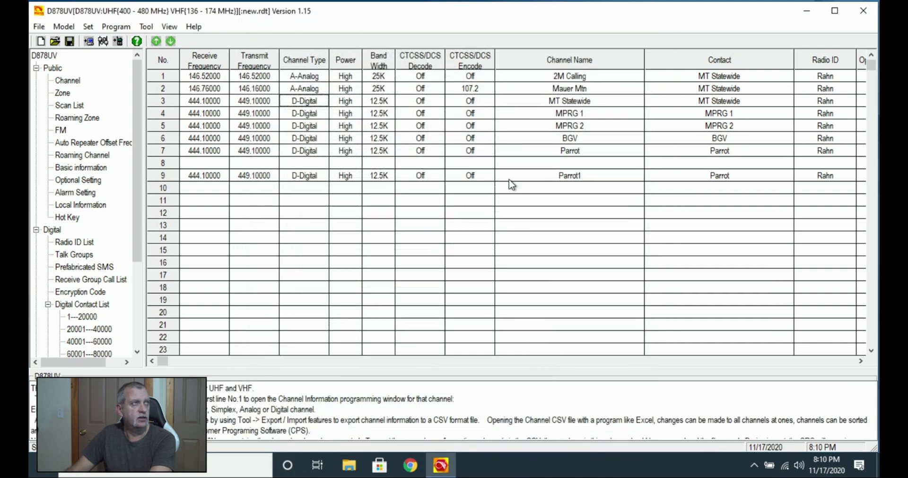
Rename channel 9 to Parrot 2 and assign it the second operator's radio ID
click(532, 178)
double_click(533, 178)
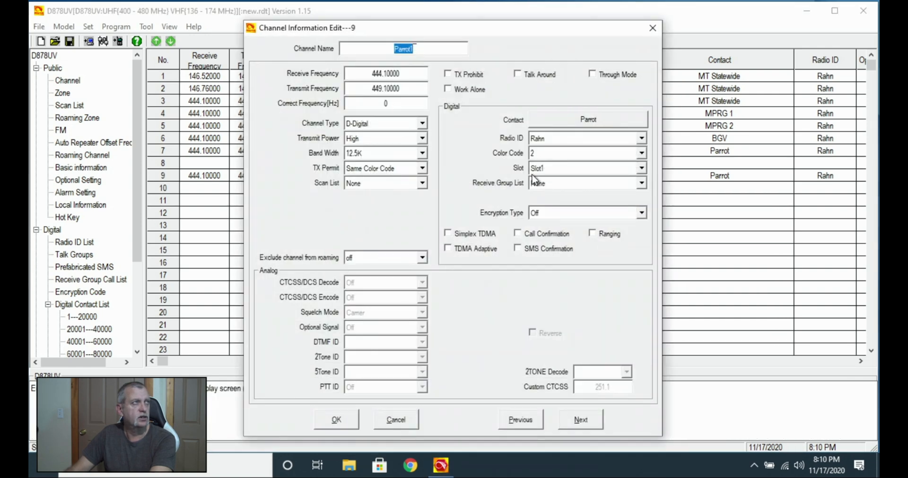
click(424, 49)
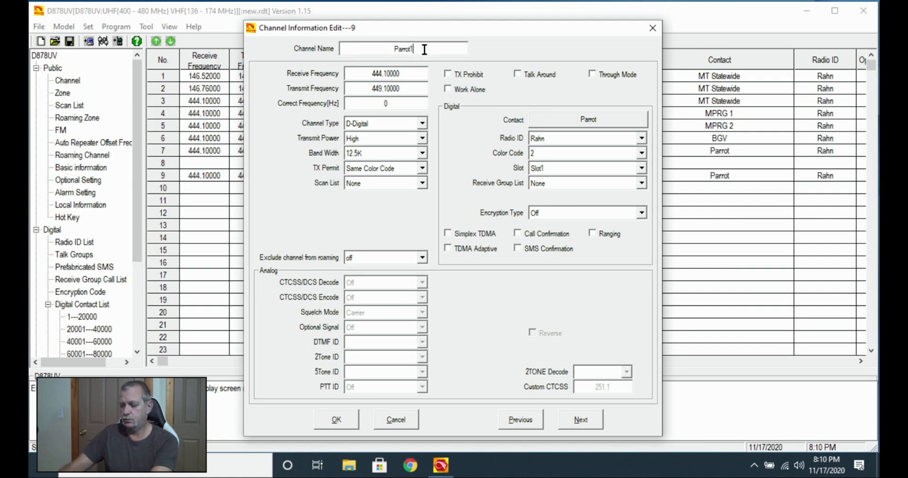
key(BackSpace)
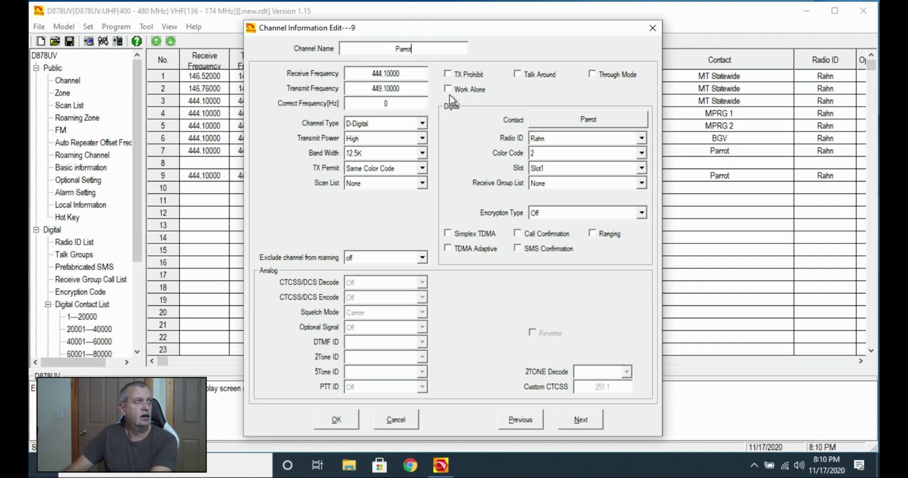
text(2)
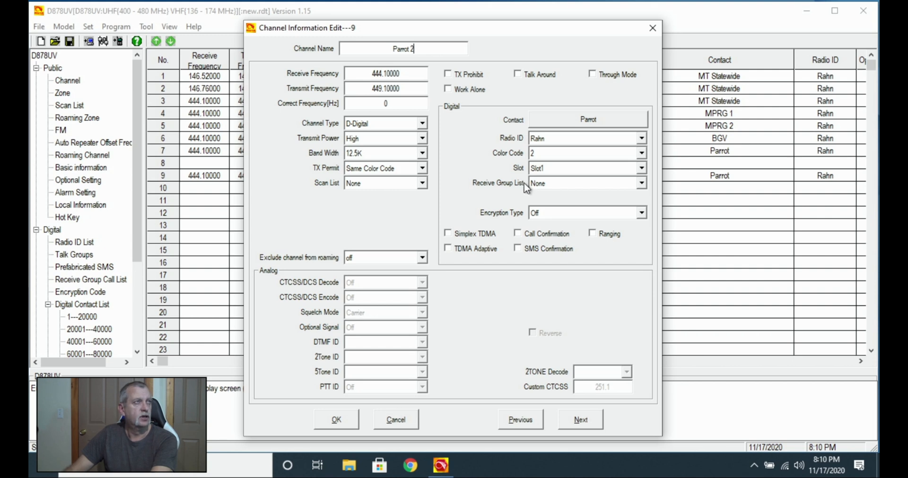
click(562, 135)
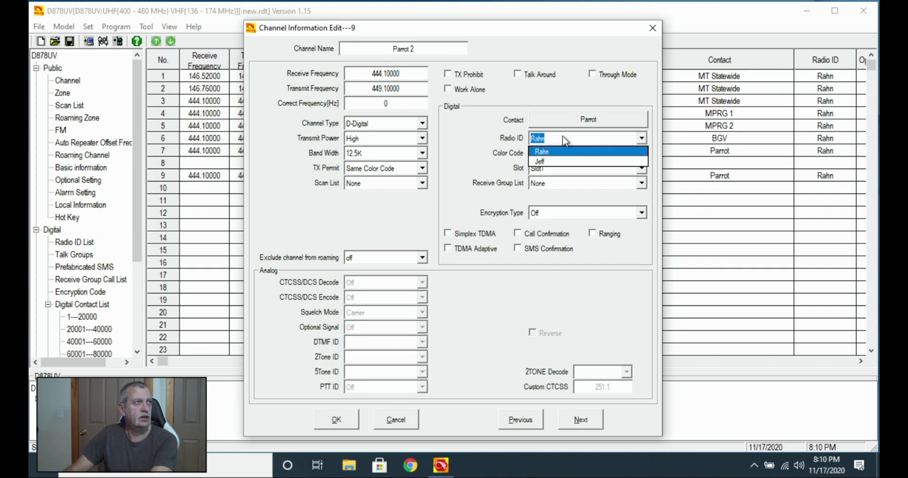
click(554, 162)
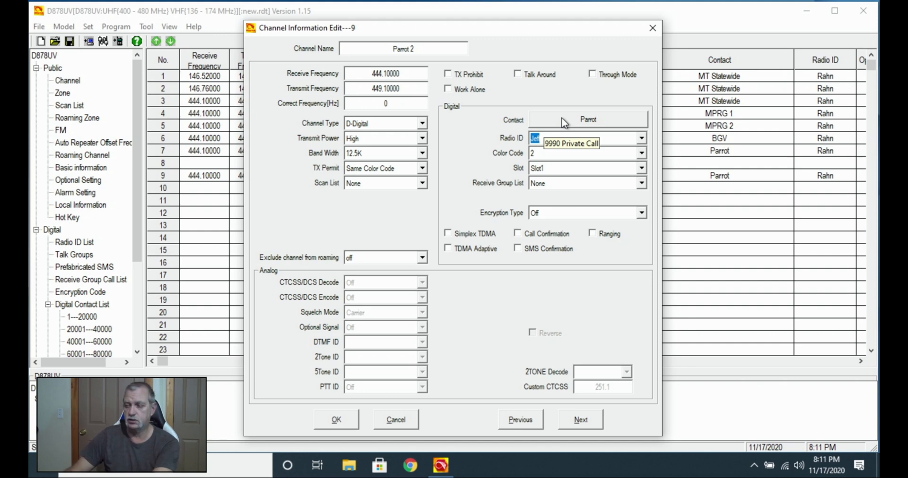
click(331, 423)
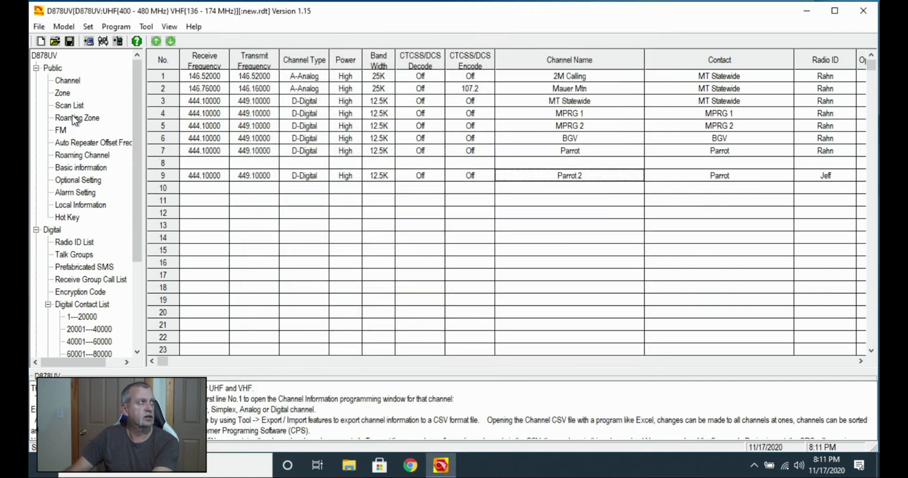
Examine the available and member channels of the first zone in the zone list
click(63, 93)
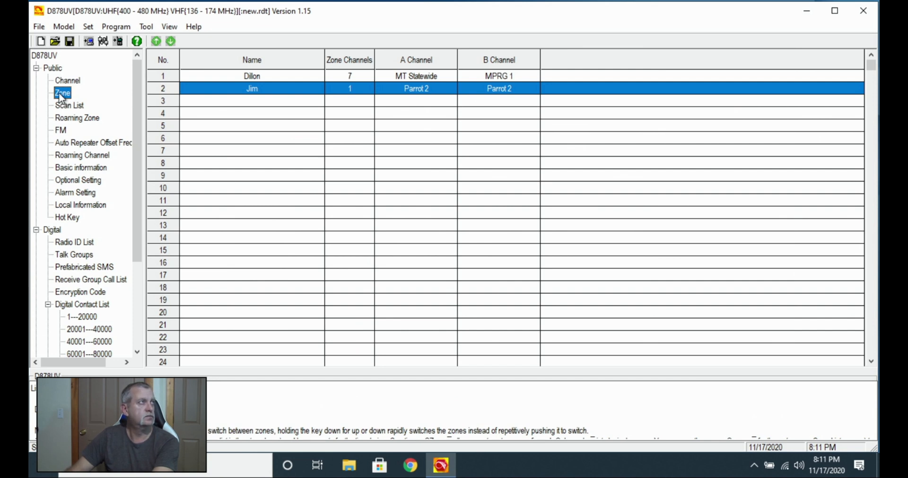
double_click(252, 75)
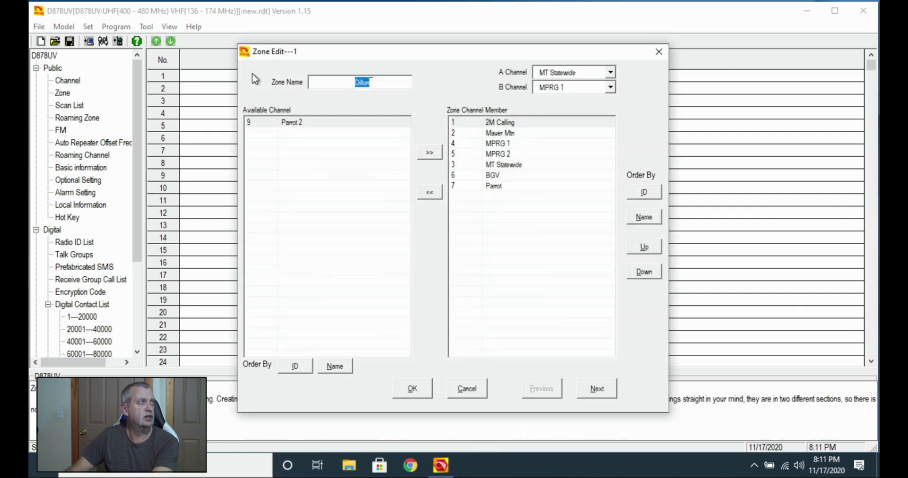
click(407, 301)
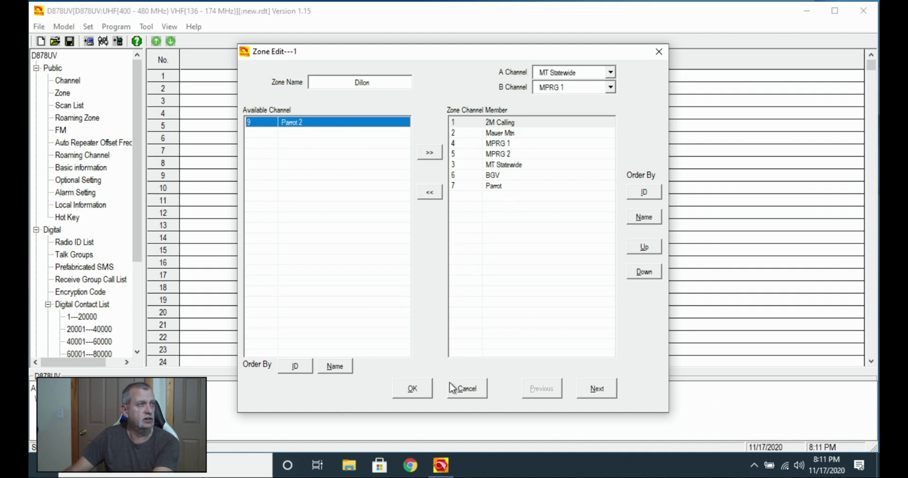
click(421, 389)
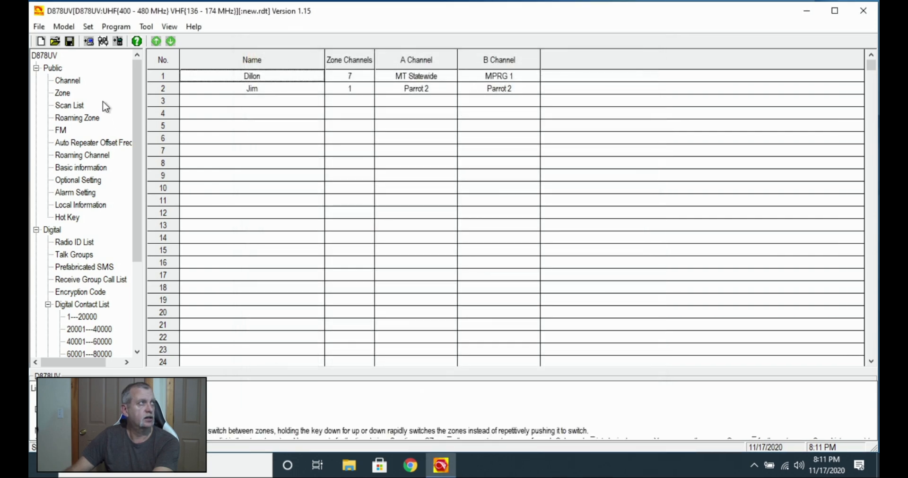
Rename the second zone, which contains Parrot 2, with the second operator's first name
double_click(166, 89)
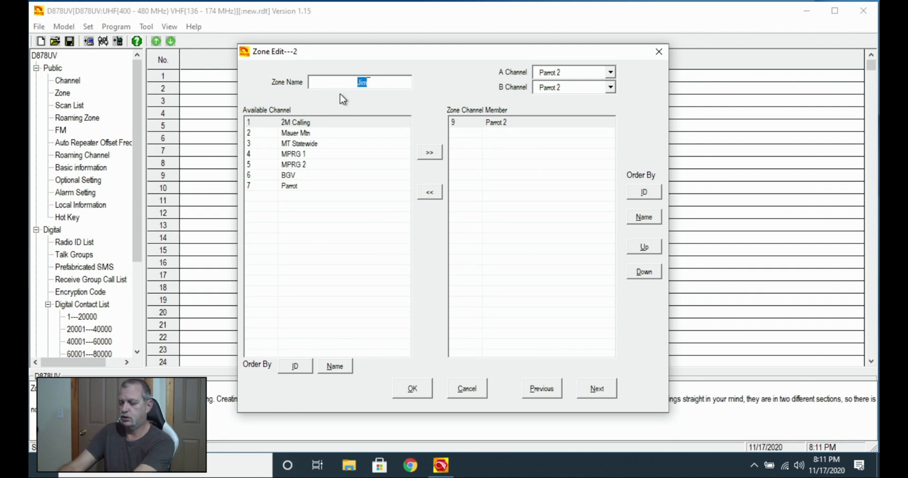
text(Je)
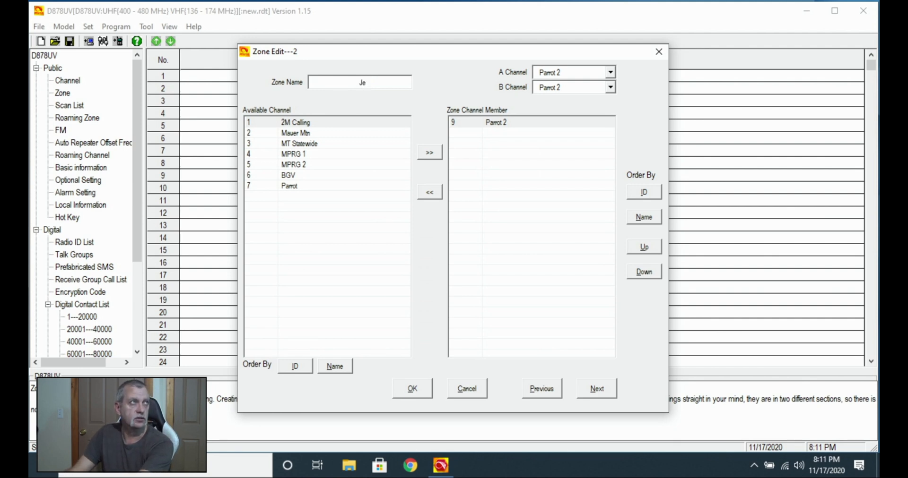
text(ff)
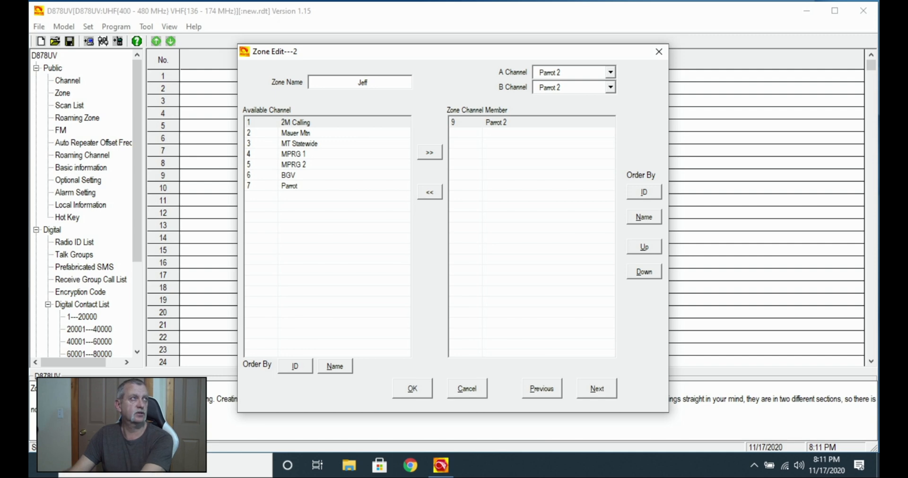
click(422, 393)
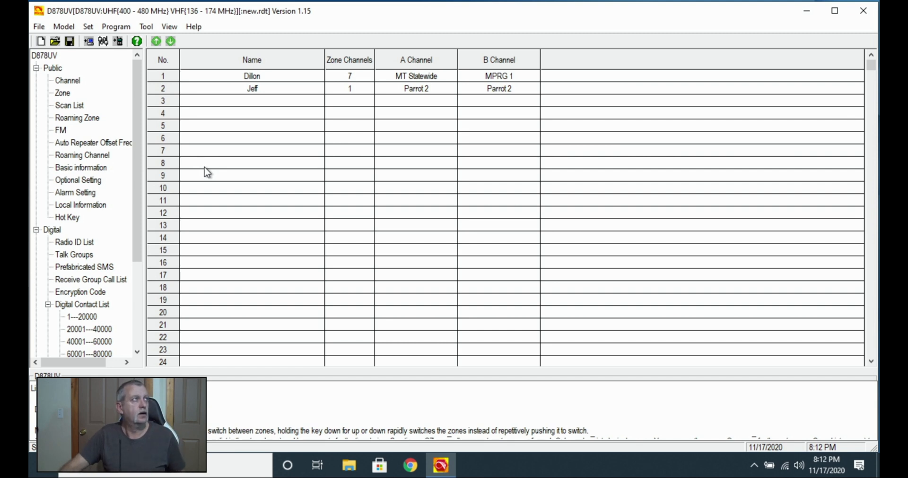
Set the communication port for the radio connection to COM3
click(87, 27)
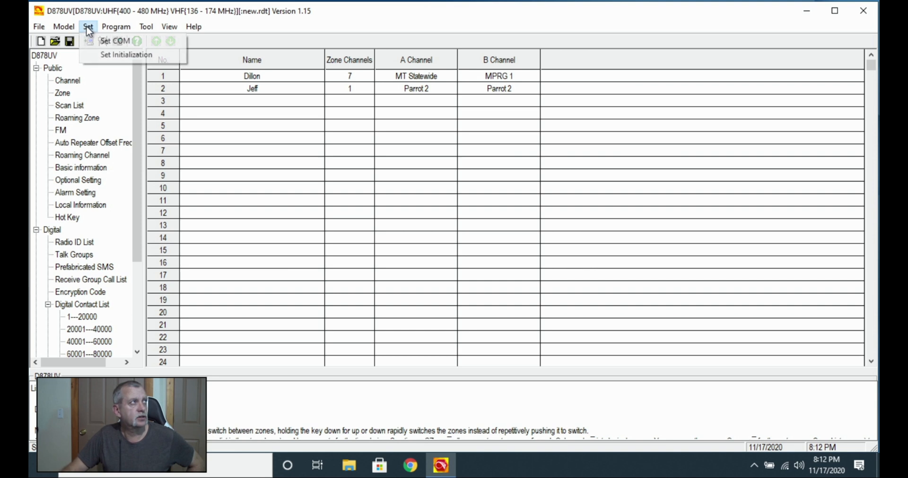
click(111, 43)
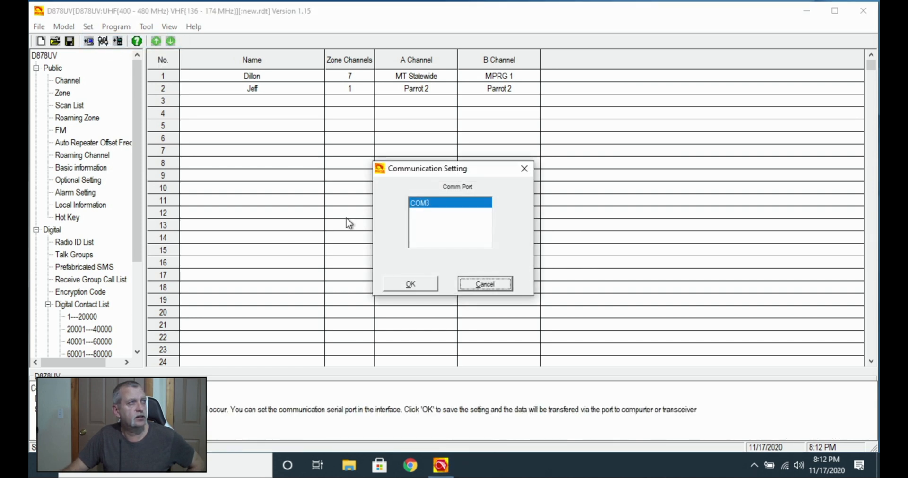
click(429, 203)
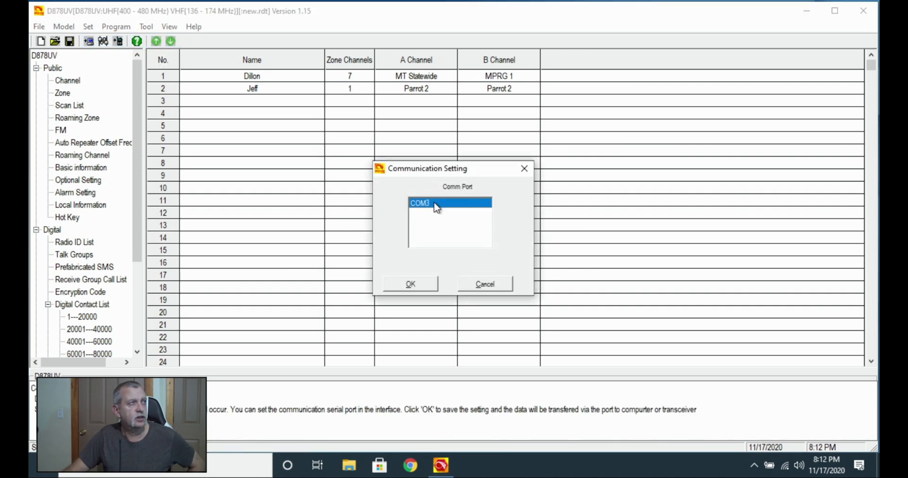
click(409, 289)
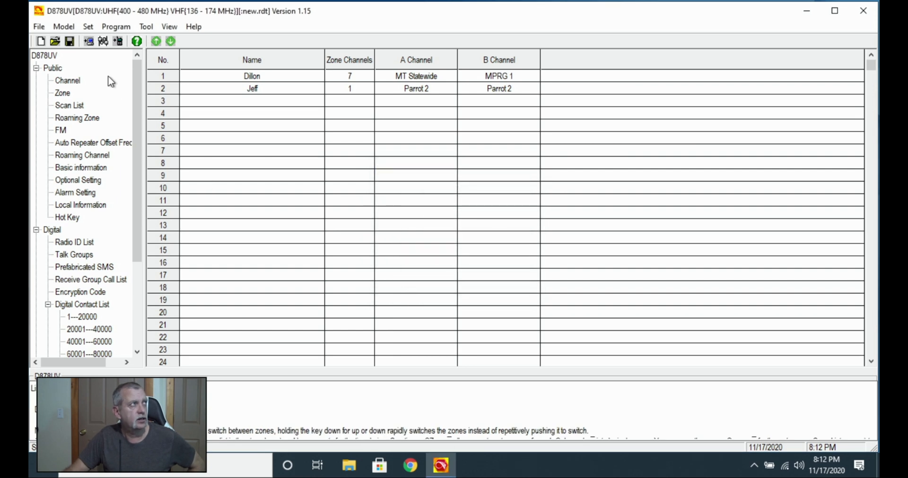
Write the codeplug to the radio with Other Data included and the Digital Contact List left out
click(119, 45)
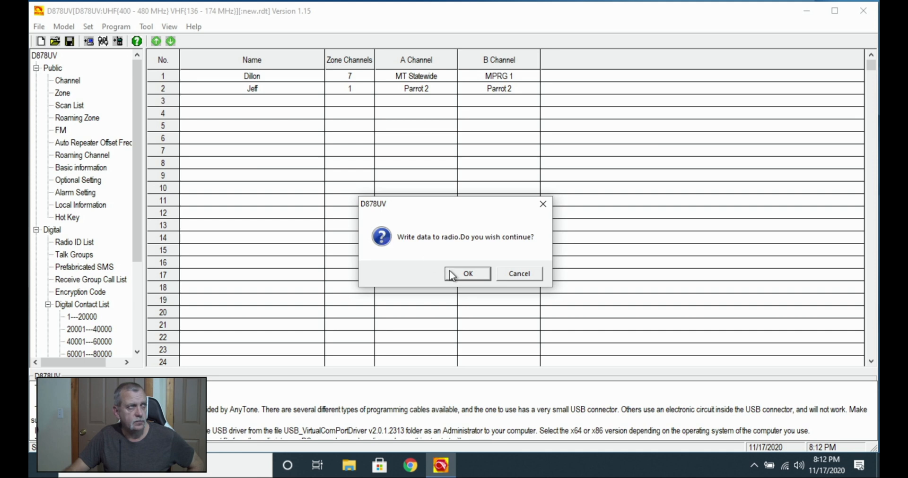
click(455, 276)
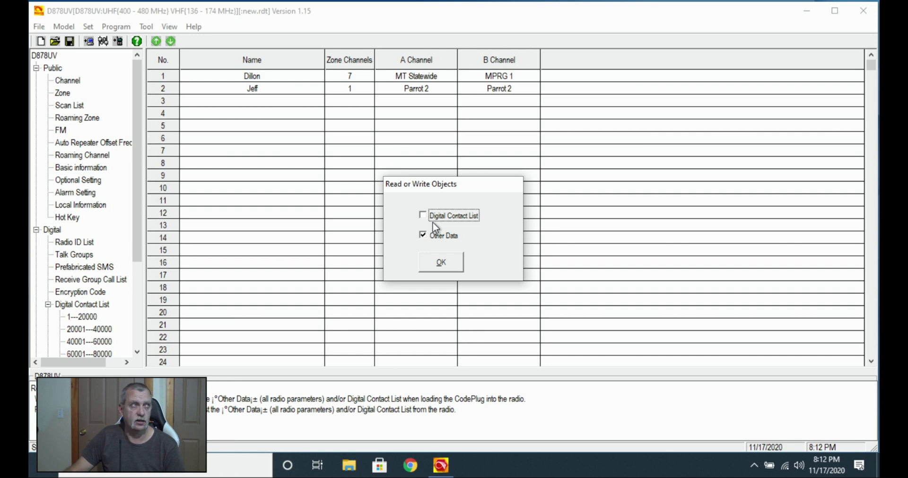
click(439, 262)
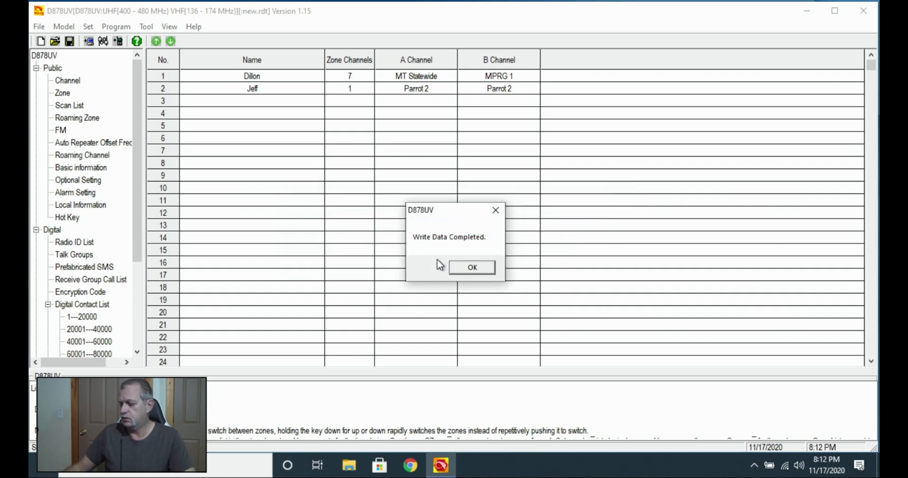
click(474, 268)
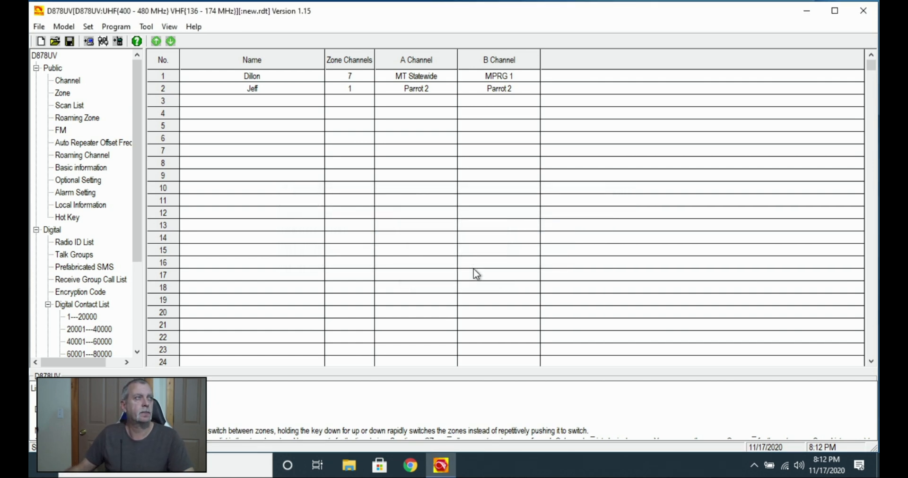